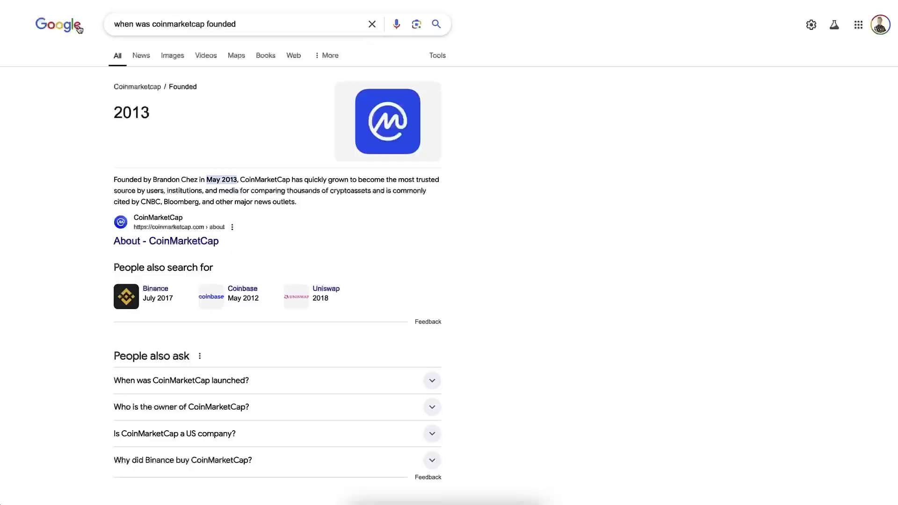
# Highlight Google's answers: CoinMarketCap founded in 2013, acquired by Binance in April 2020
pyautogui.hotkey('ctrl', '+')
pyautogui.hotkey('ctrl', '+')
pyautogui.hotkey('ctrl', '+')
pyautogui.hotkey('ctrl', '+')
pyautogui.hotkey('ctrl', '+')
pyautogui.hotkey('ctrl', '+')
pyautogui.hotkey('ctrl', '+')
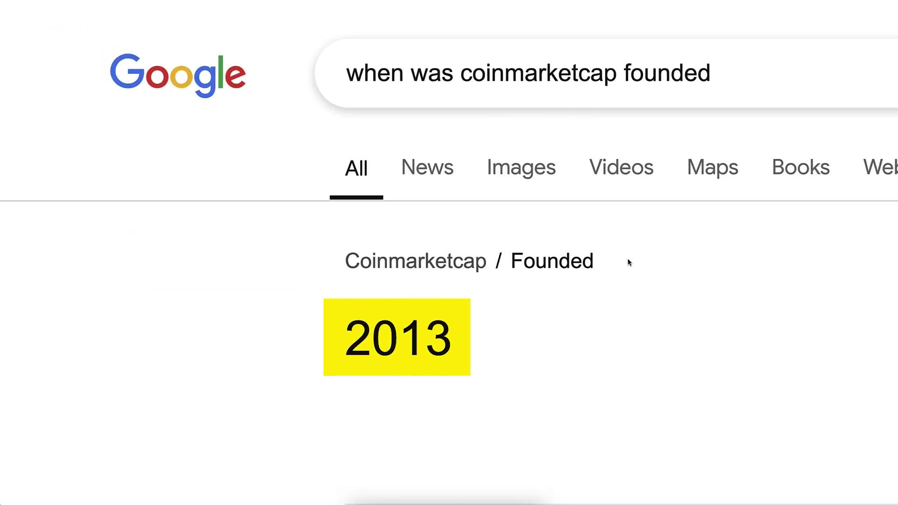
pyautogui.moveTo(576, 337); pyautogui.dragTo(370, 261)
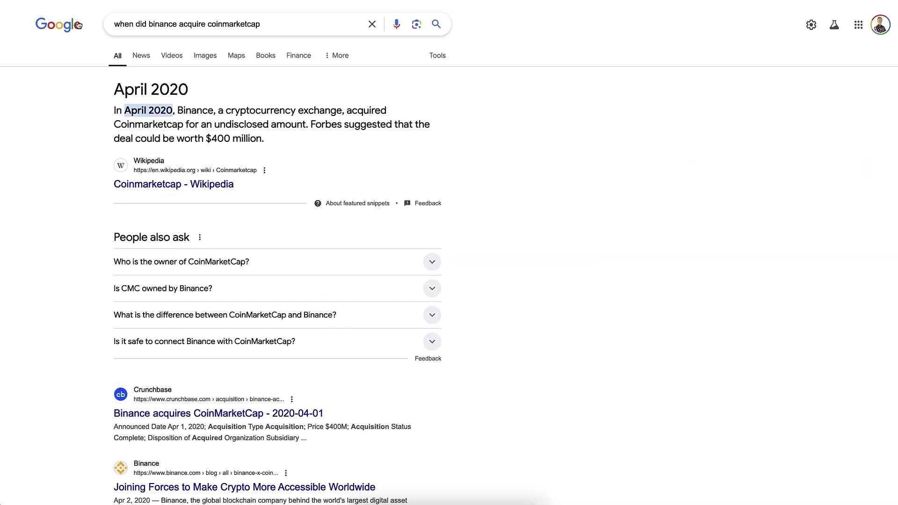
pyautogui.hotkey('ctrl', '+')
pyautogui.hotkey('ctrl', '+')
pyautogui.hotkey('ctrl', '+')
pyautogui.hotkey('ctrl', '+')
pyautogui.hotkey('ctrl', '+')
pyautogui.hotkey('ctrl', '+')
pyautogui.hotkey('ctrl', '+')
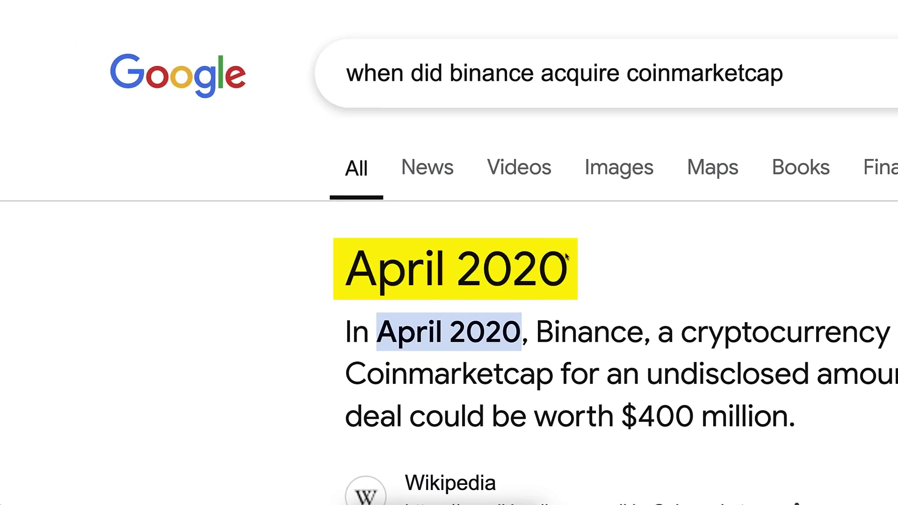
pyautogui.moveTo(611, 278); pyautogui.dragTo(374, 270)
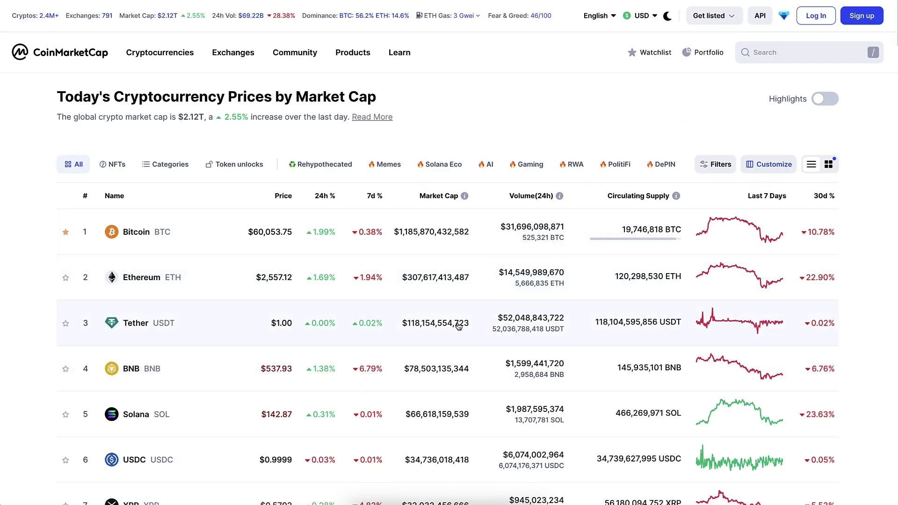
pyautogui.scroll(-20, 281, 284)
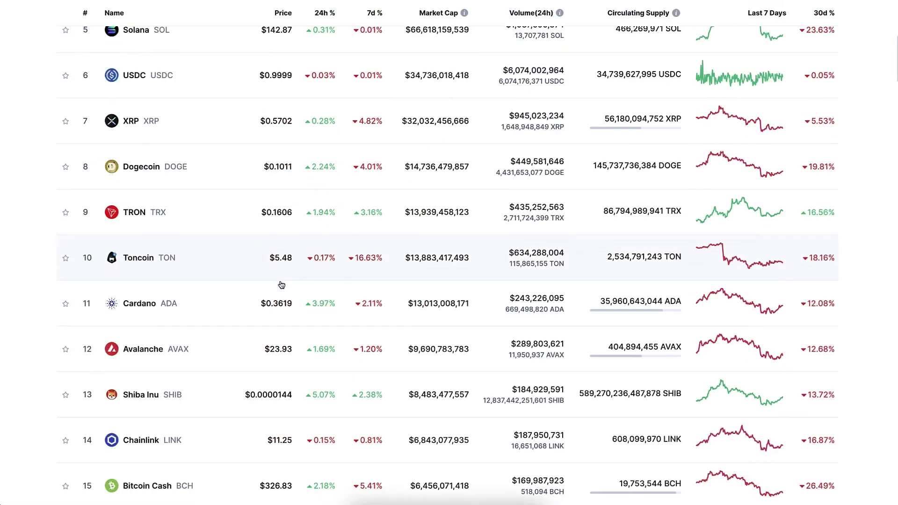
# Scroll down the coin price table and back up to the top
pyautogui.scroll(-10, 281, 285)
pyautogui.scroll(20, 281, 284)
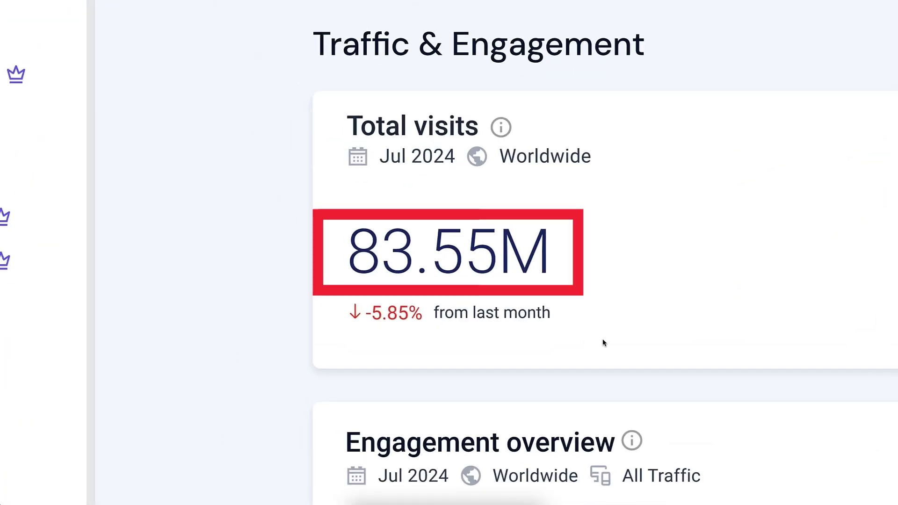
# Highlight the 83.55M total visits figure and scroll through the engagement and visits charts
pyautogui.moveTo(603, 343); pyautogui.dragTo(376, 153)
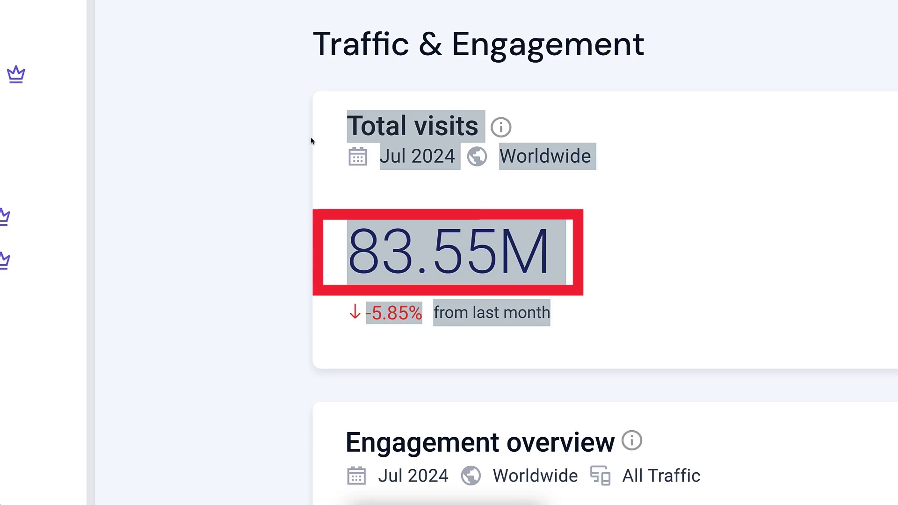
pyautogui.scroll(-3, 305, 144)
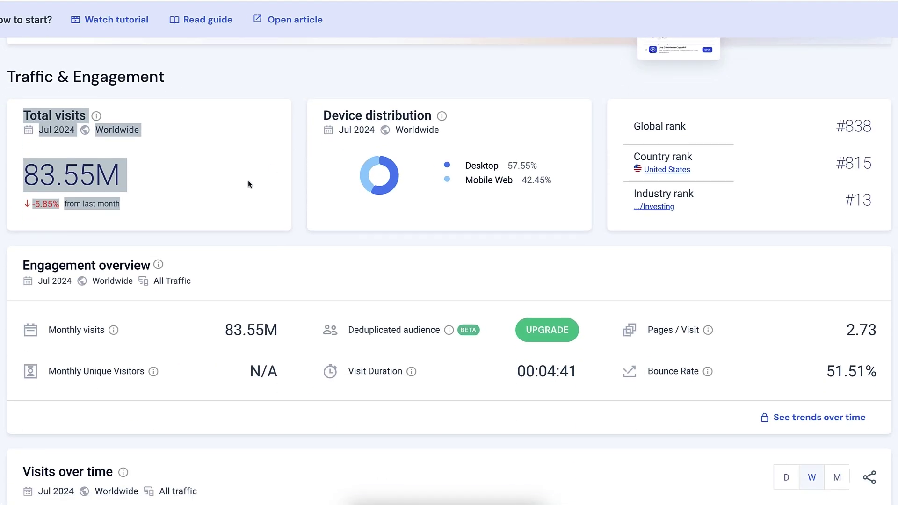
pyautogui.scroll(-5, 248, 184)
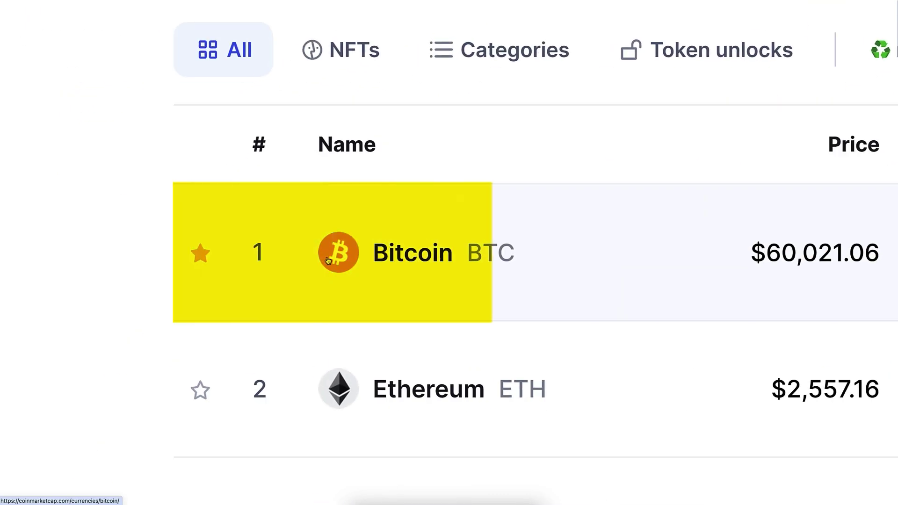
# Open Bitcoin's page and switch its price chart through 7D, 1M, 1Y and All
pyautogui.click(351, 259)
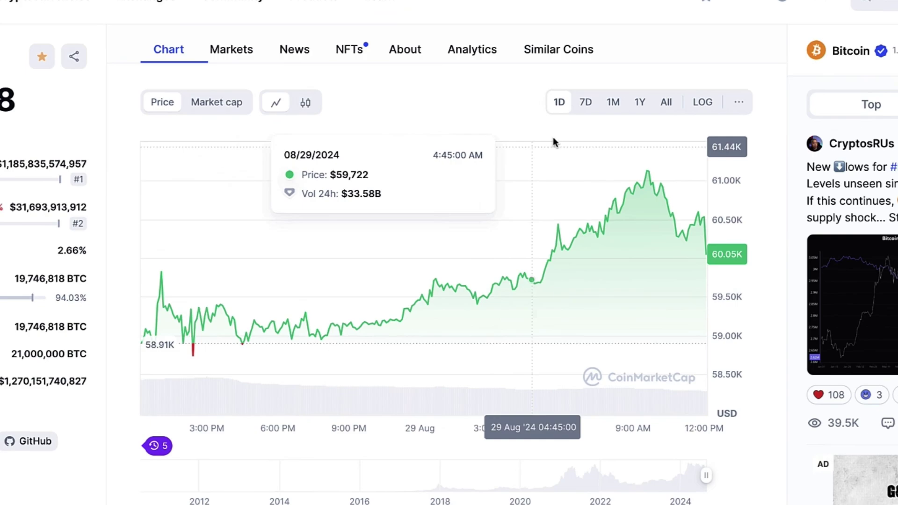
pyautogui.click(586, 114)
pyautogui.click(608, 115)
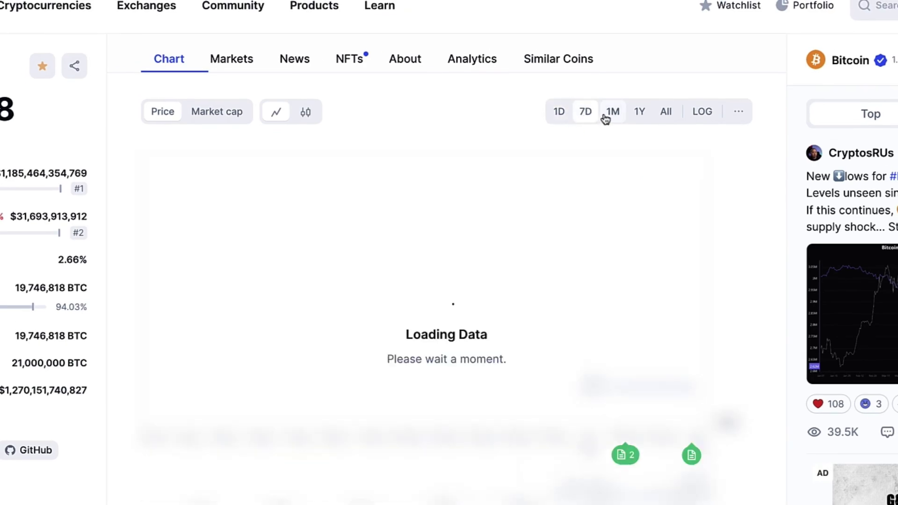
pyautogui.click(638, 114)
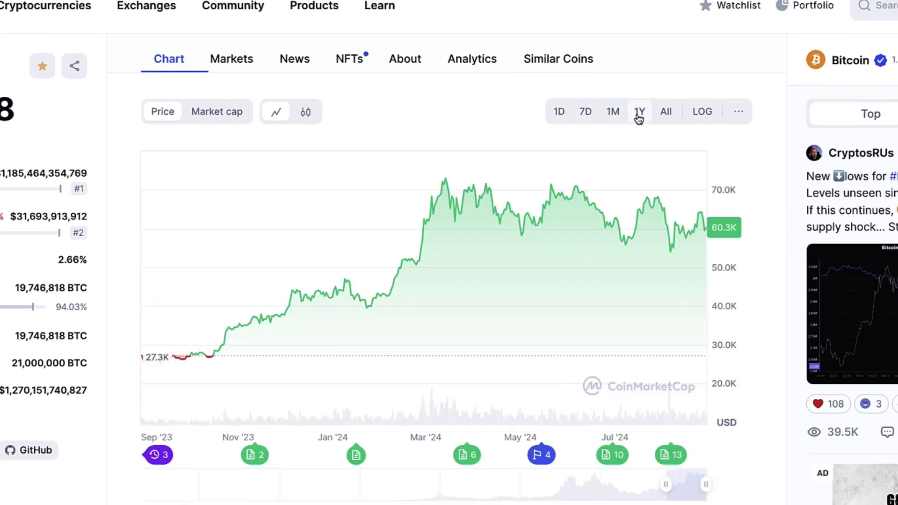
pyautogui.click(667, 115)
# Toggle the LOG scale on and off, then narrow the chart to May '22–May '24
pyautogui.click(697, 114)
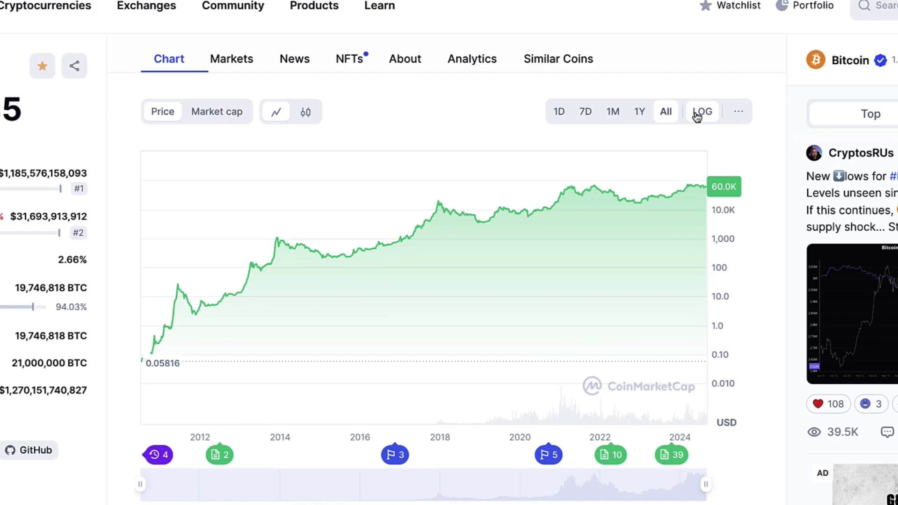
pyautogui.click(699, 116)
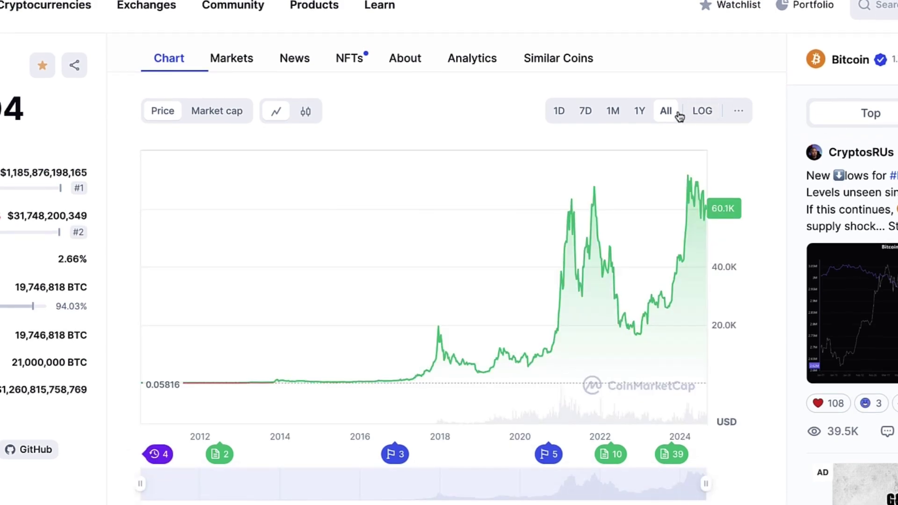
pyautogui.moveTo(140, 484); pyautogui.dragTo(607, 484)
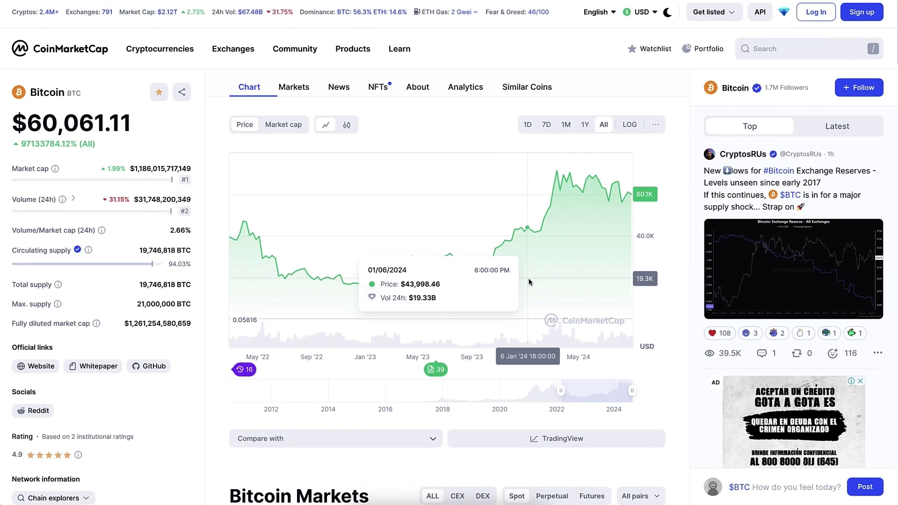
pyautogui.click(547, 125)
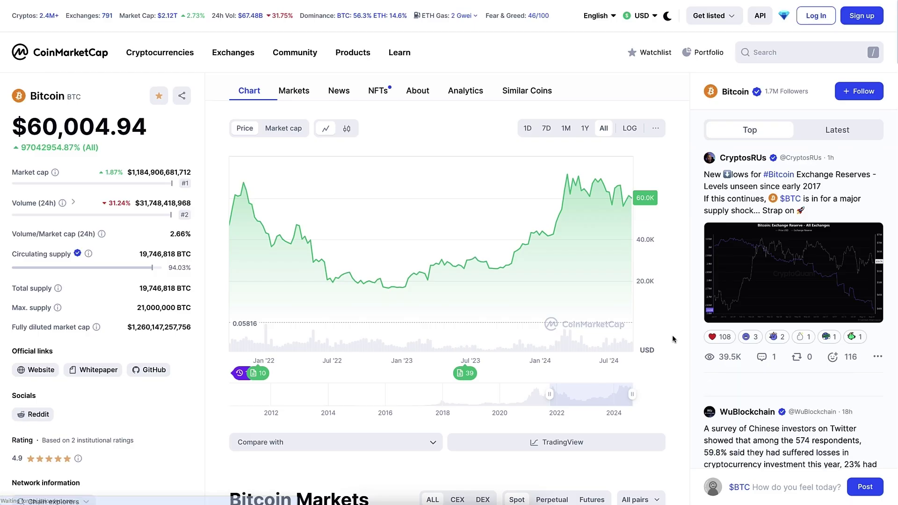
pyautogui.scroll(-2, 86, 179)
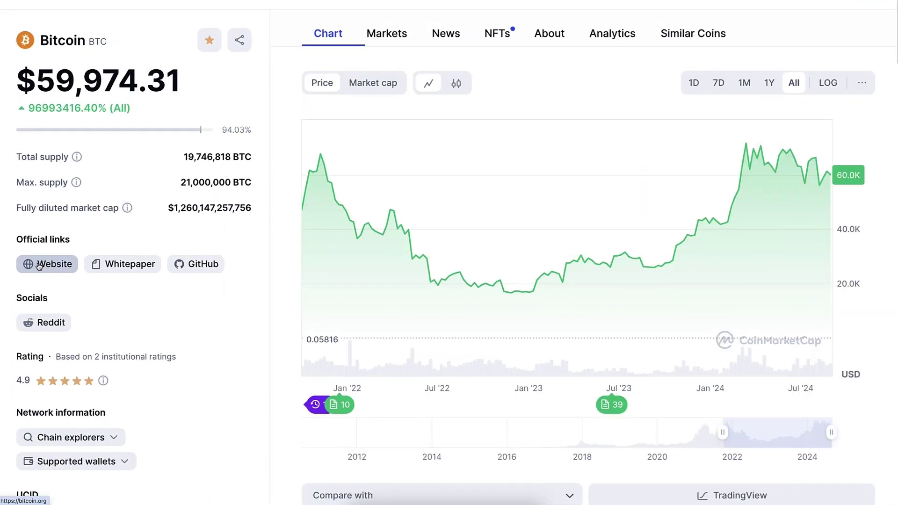
# Open bitcoin.org from Bitcoin's Website link and scroll its homepage
pyautogui.click(40, 266)
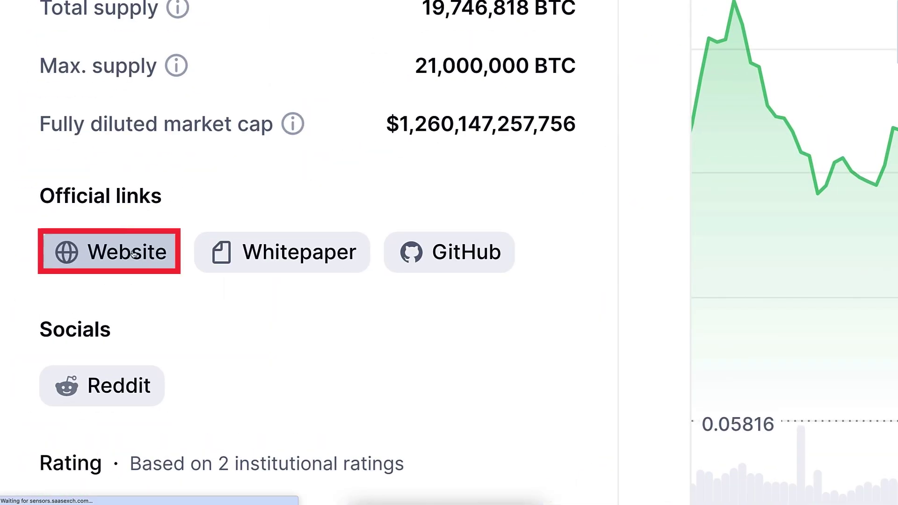
pyautogui.click(133, 252)
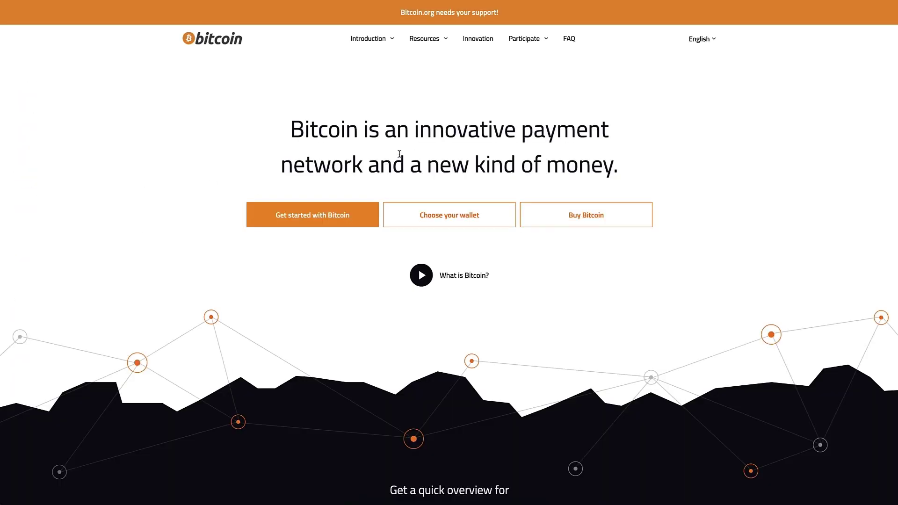
pyautogui.scroll(-15, 400, 153)
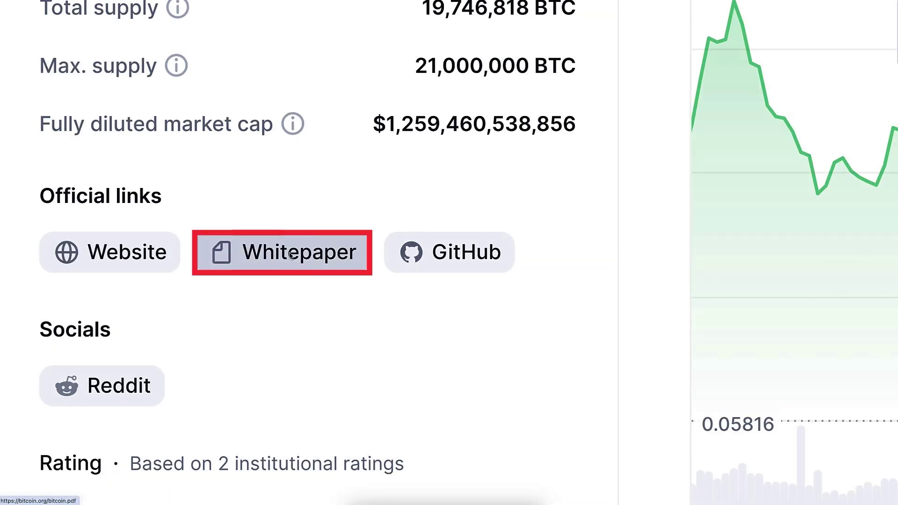
# Open the Bitcoin whitepaper PDF and scroll through it
pyautogui.click(290, 255)
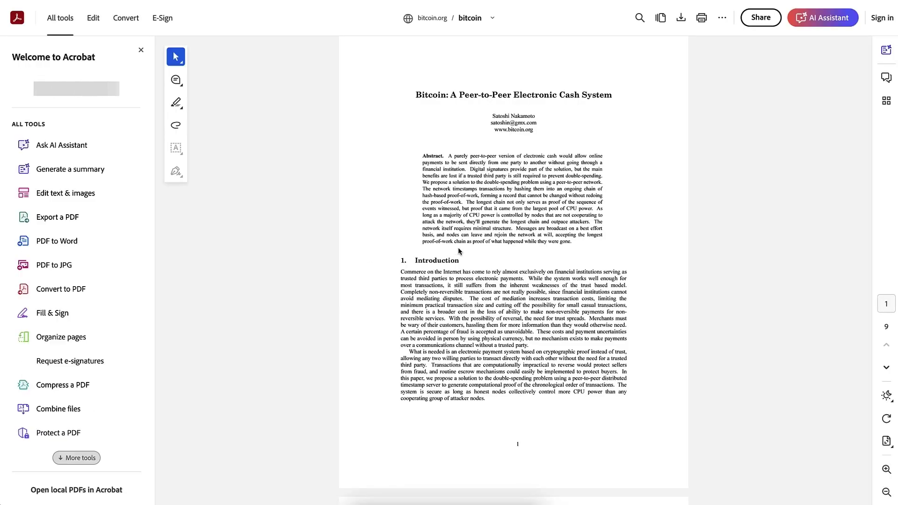
pyautogui.scroll(-10, 459, 251)
pyautogui.scroll(-20, 459, 251)
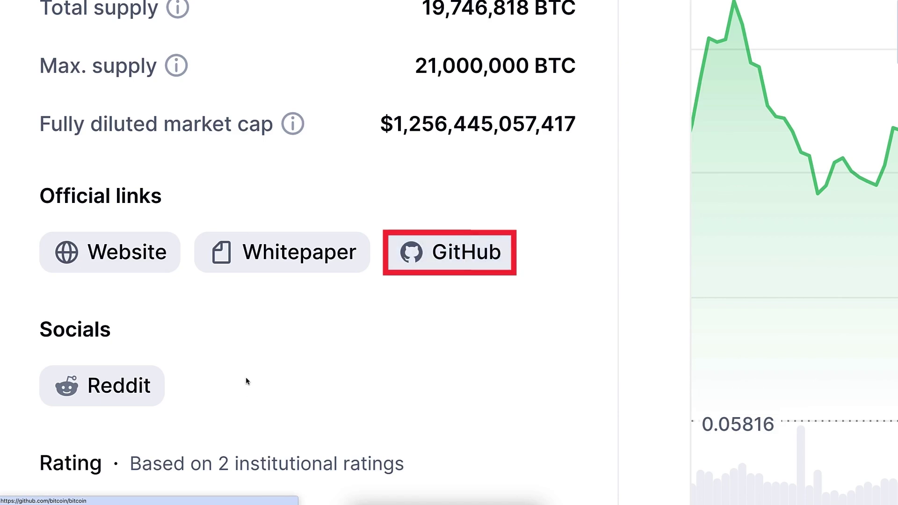
# Scroll Bitcoin's stats, mark 'supply' in Max. supply, and go back to the homepage
pyautogui.scroll(-3, 119, 348)
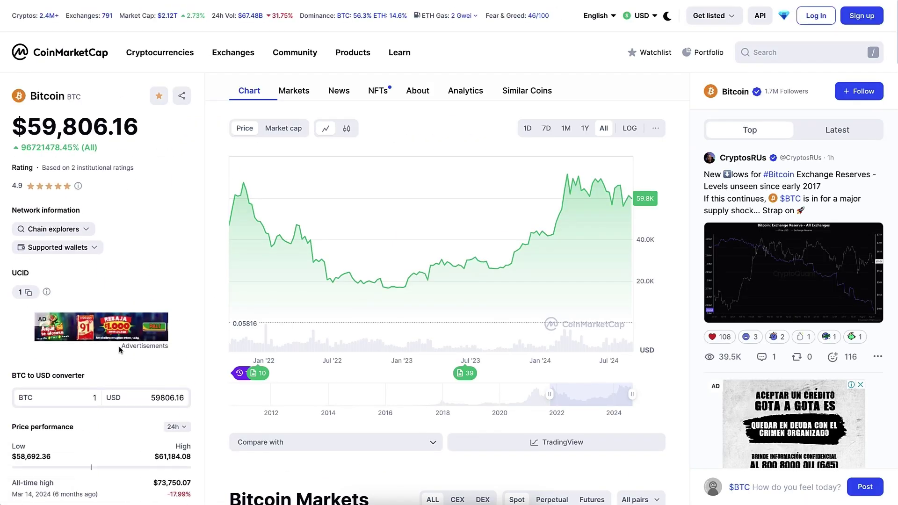
pyautogui.scroll(6, 119, 348)
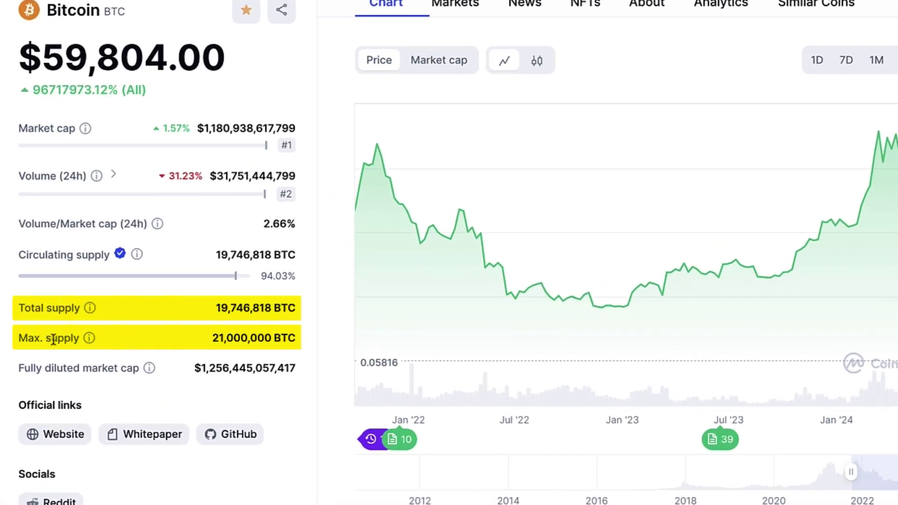
pyautogui.doubleClick(70, 336)
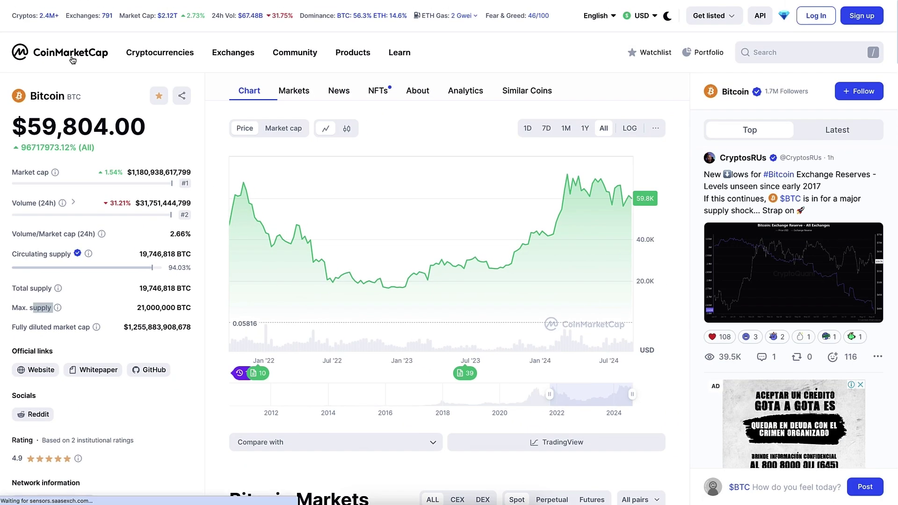
pyautogui.click(73, 58)
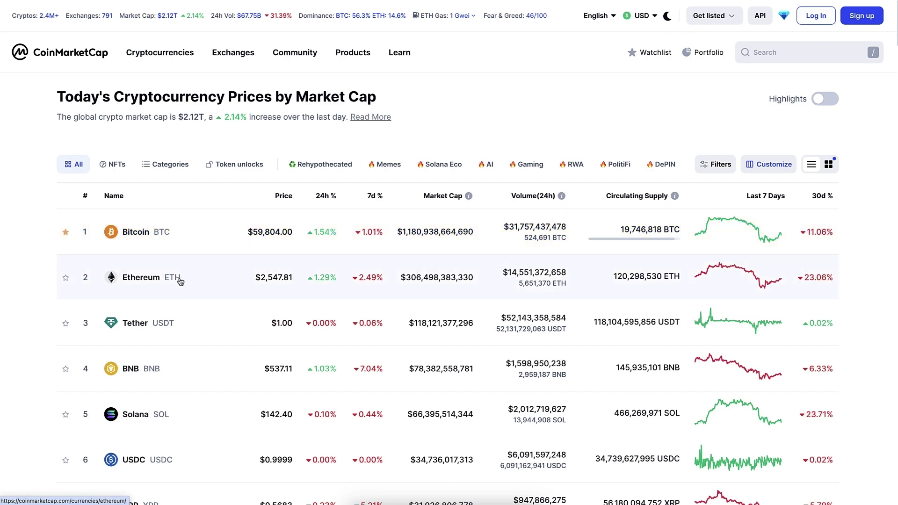
pyautogui.scroll(-1, 180, 282)
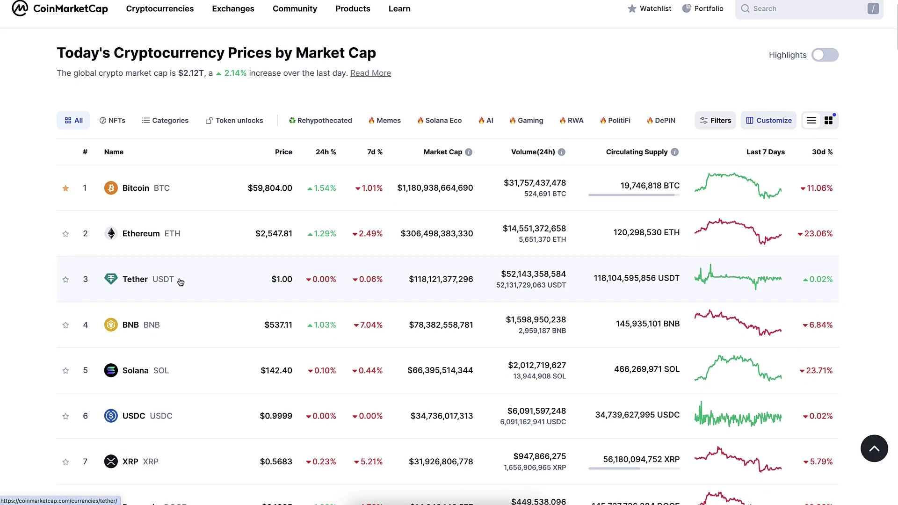
pyautogui.scroll(-2, 181, 282)
pyautogui.scroll(-10, 237, 317)
pyautogui.scroll(14, 237, 316)
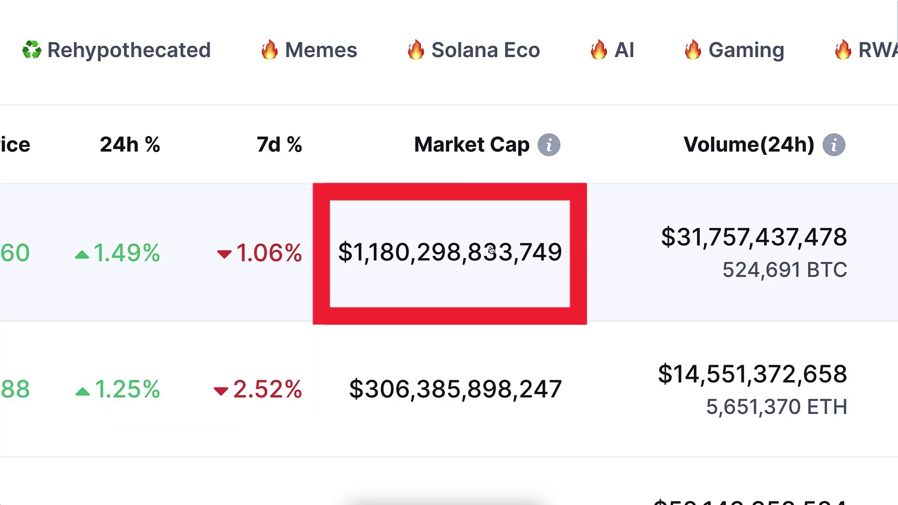
pyautogui.hscroll(4, 491, 251)
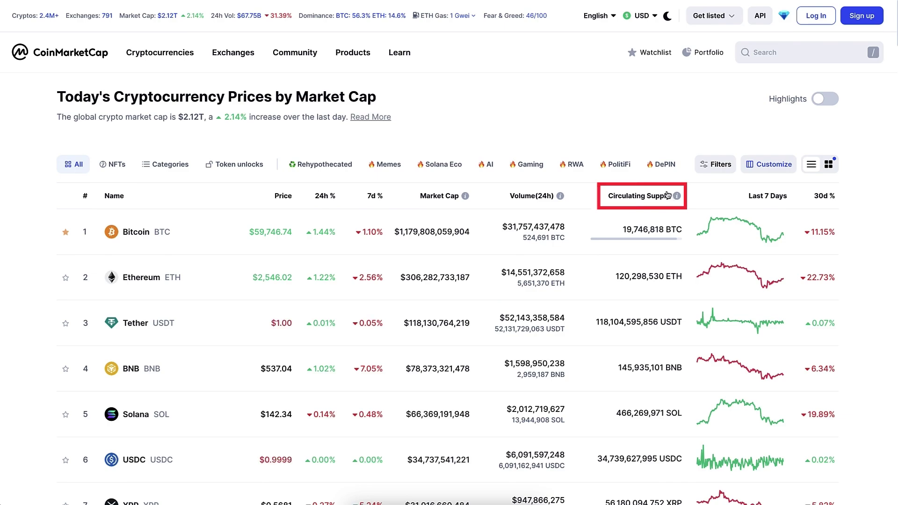
pyautogui.moveTo(678, 197)
pyautogui.moveTo(638, 242)
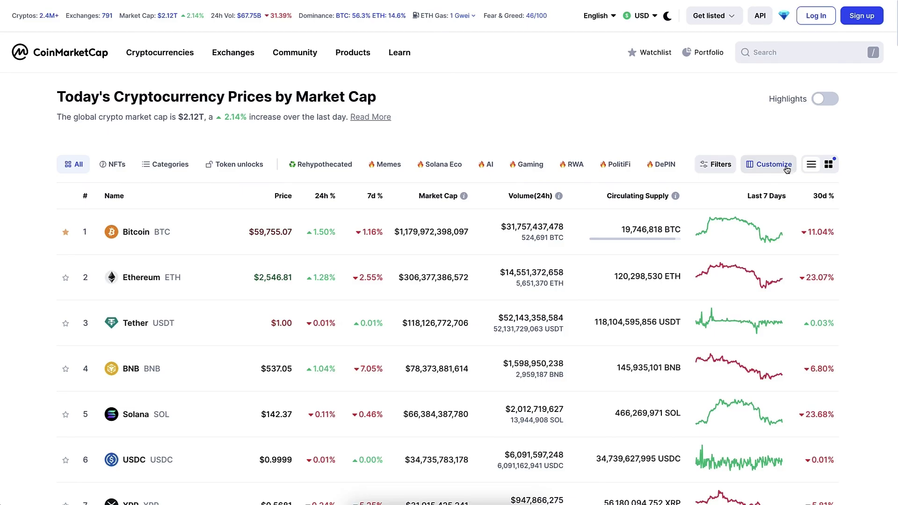
# Try Fully Diluted Mcap, then add a Volume(30d) column to the coin table
pyautogui.click(779, 169)
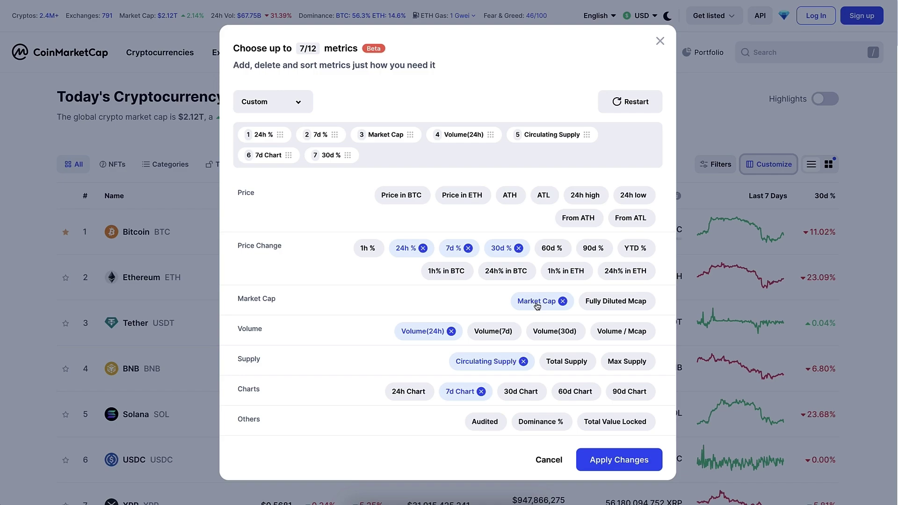
pyautogui.click(602, 303)
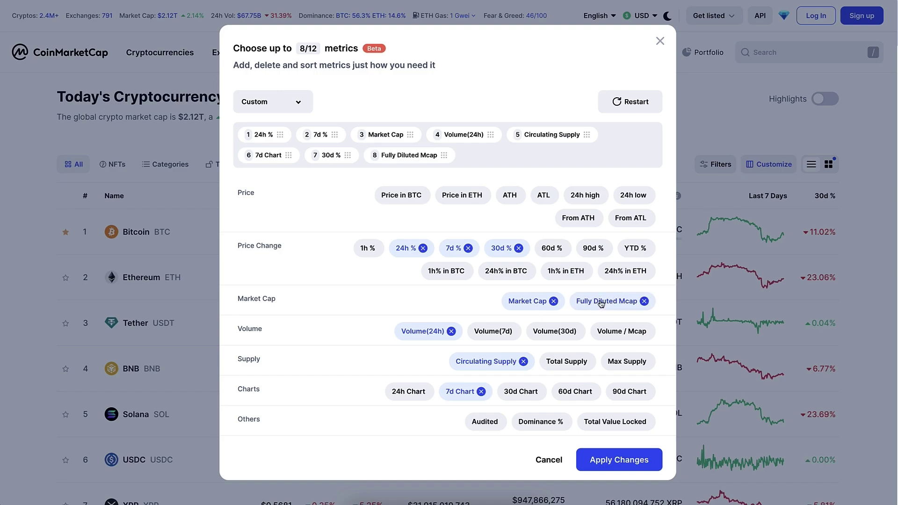
pyautogui.click(601, 303)
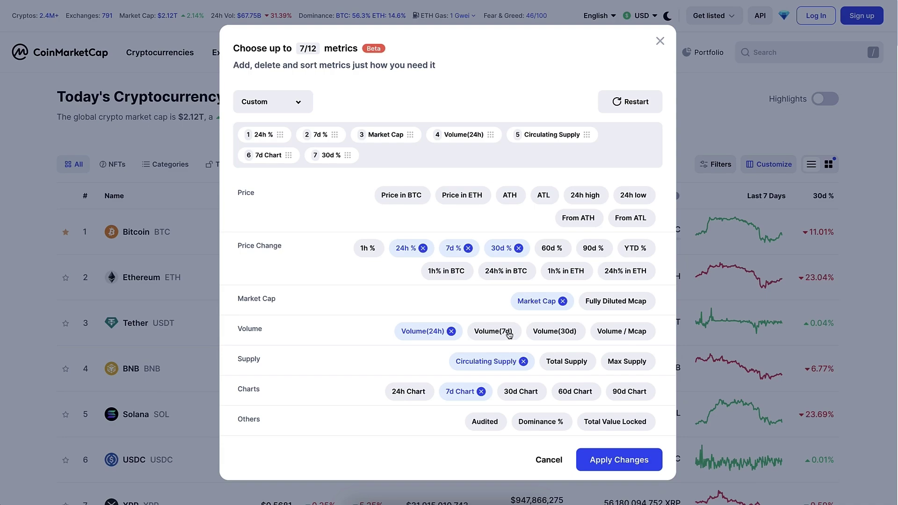
pyautogui.click(556, 333)
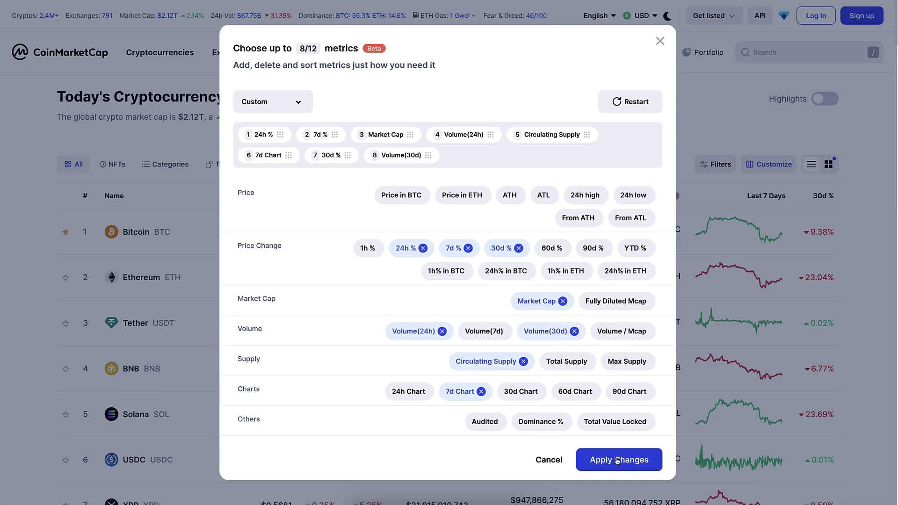
pyautogui.click(608, 457)
pyautogui.hscroll(3, 760, 241)
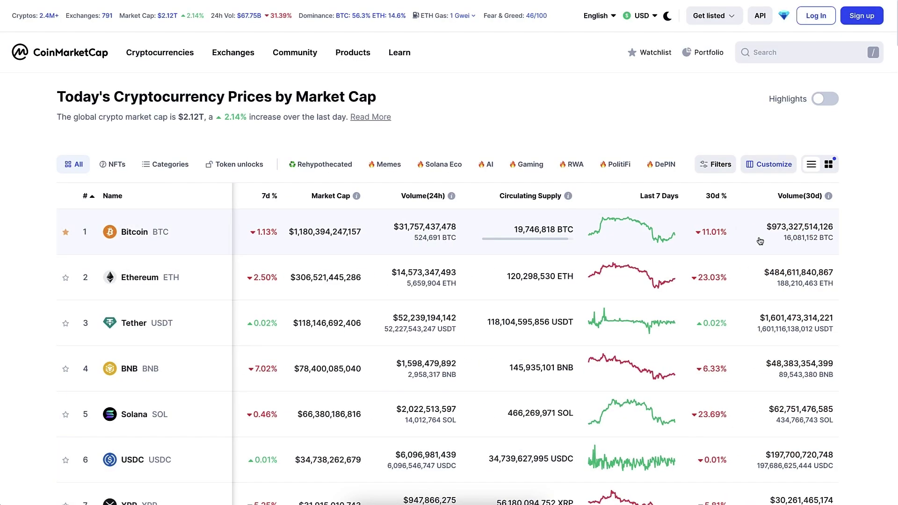
# Swap the Volume(30d) and 30d % columns for ATH, then scroll the updated table
pyautogui.click(772, 164)
pyautogui.click(573, 332)
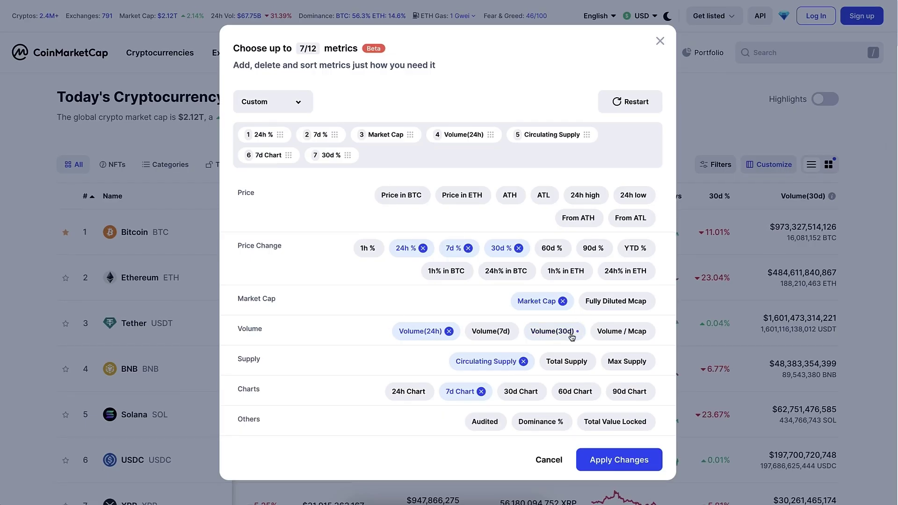
pyautogui.click(518, 248)
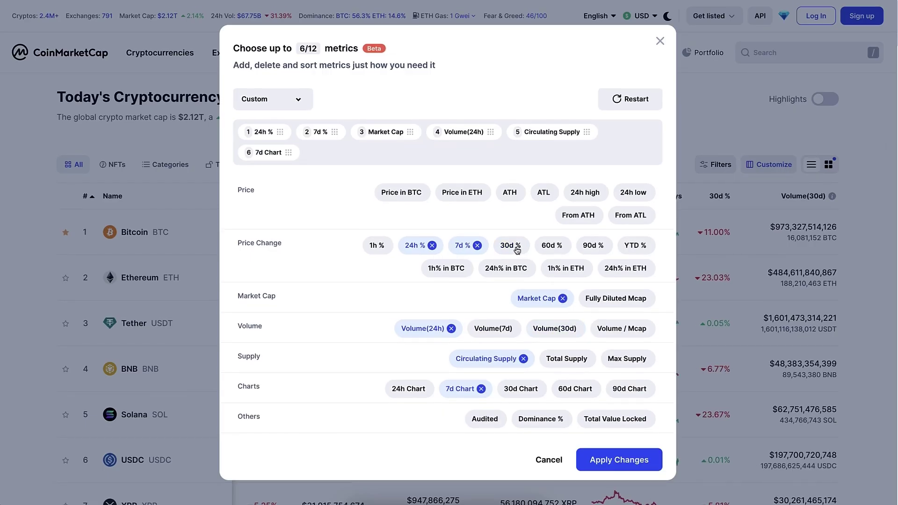
pyautogui.click(503, 199)
pyautogui.click(612, 461)
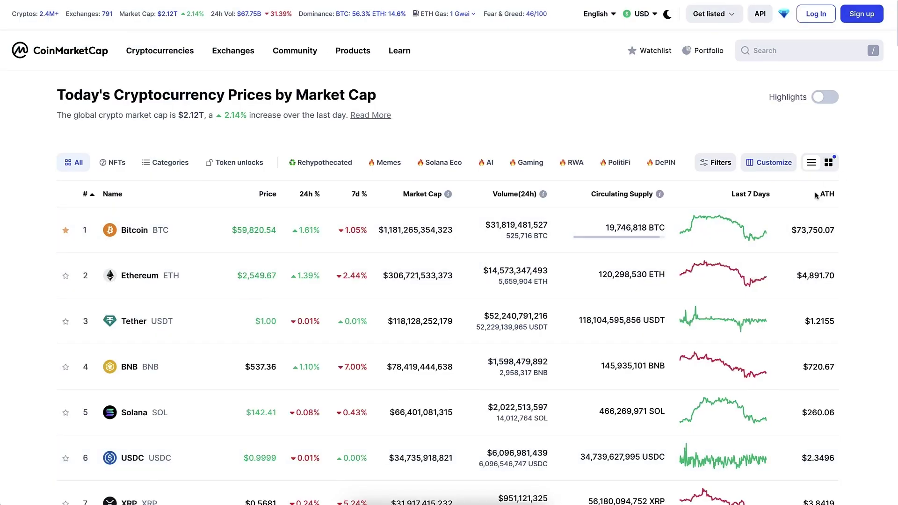
pyautogui.scroll(-1, 763, 248)
pyautogui.scroll(1, 764, 248)
pyautogui.hscroll(1, 804, 210)
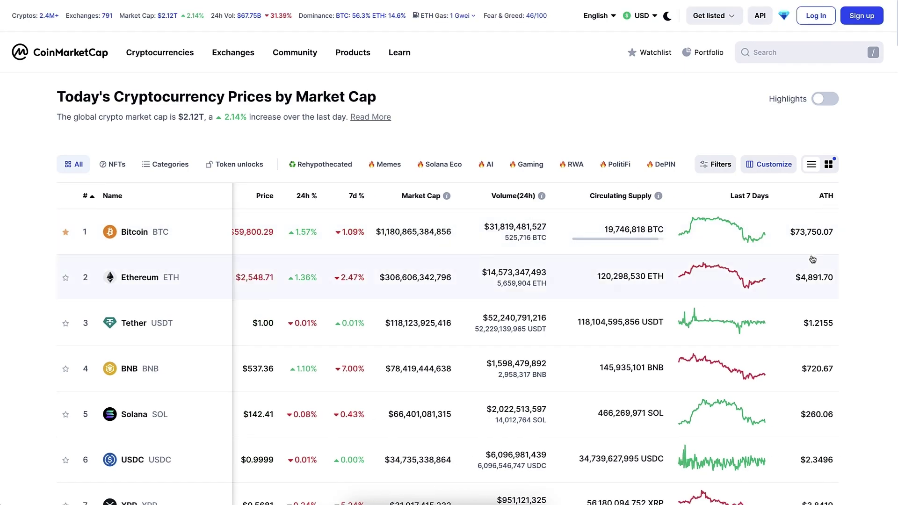
pyautogui.scroll(-8, 761, 260)
pyautogui.scroll(8, 762, 261)
pyautogui.hscroll(-1, 762, 261)
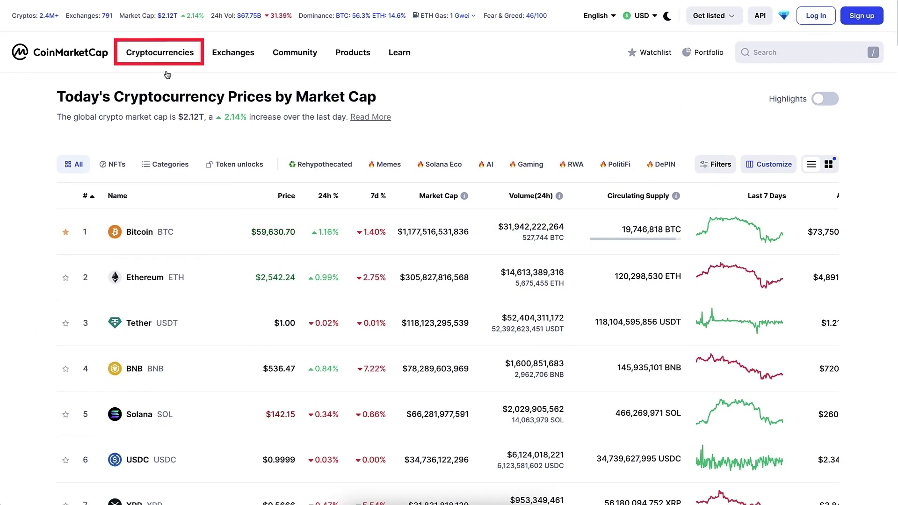
# Browse the header menus and open the centralized spot exchange ranking
pyautogui.moveTo(167, 59)
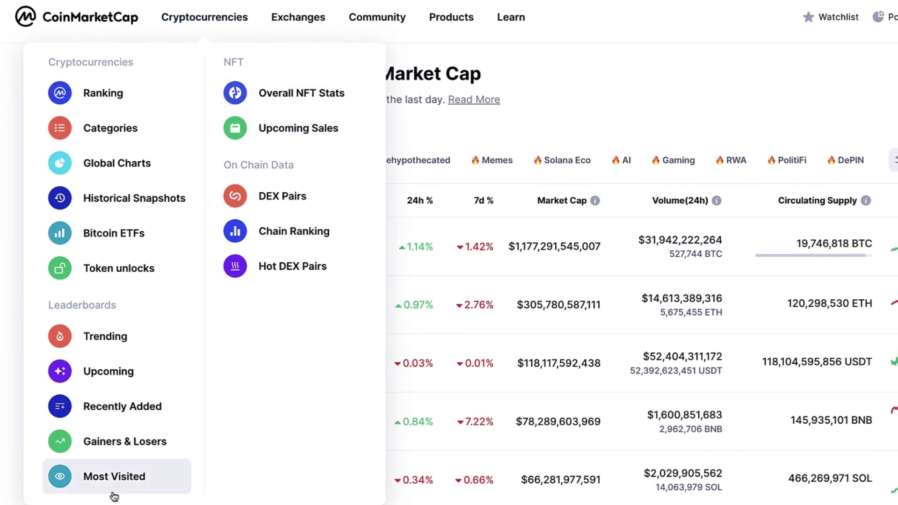
pyautogui.moveTo(298, 19)
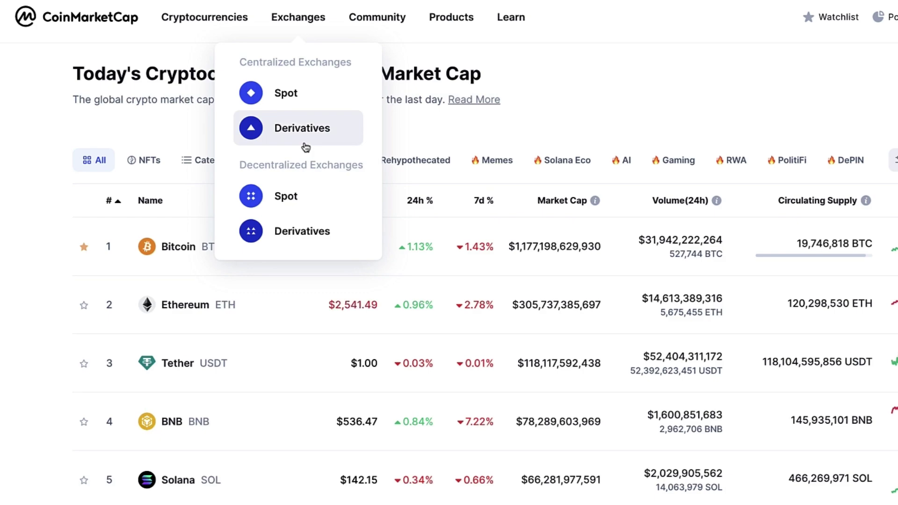
pyautogui.moveTo(428, 17)
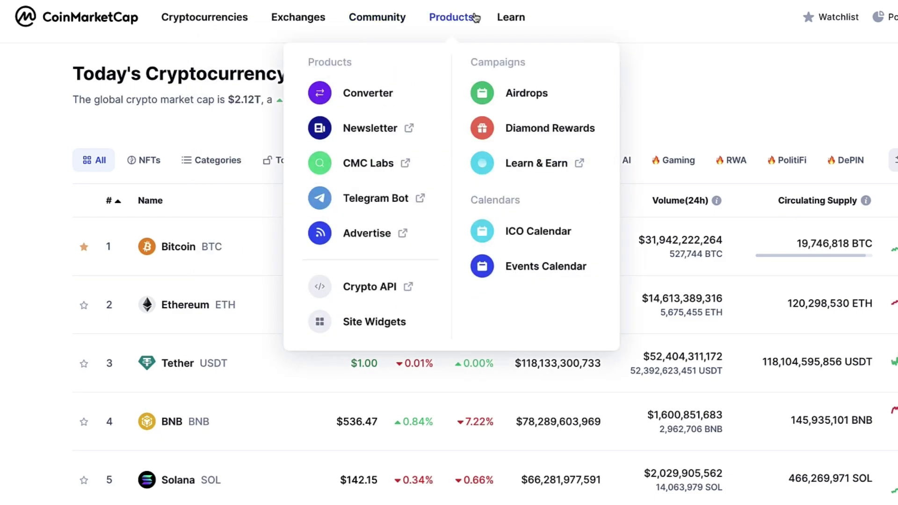
pyautogui.moveTo(519, 22)
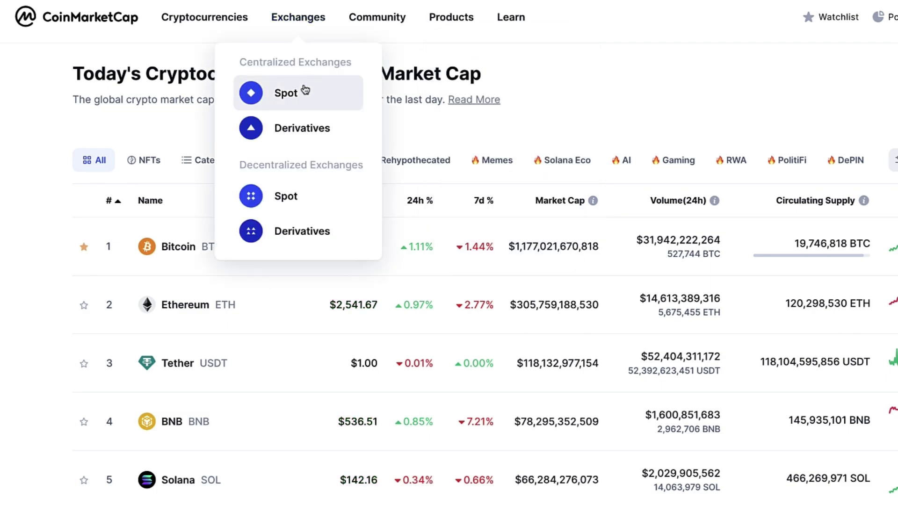
pyautogui.click(305, 92)
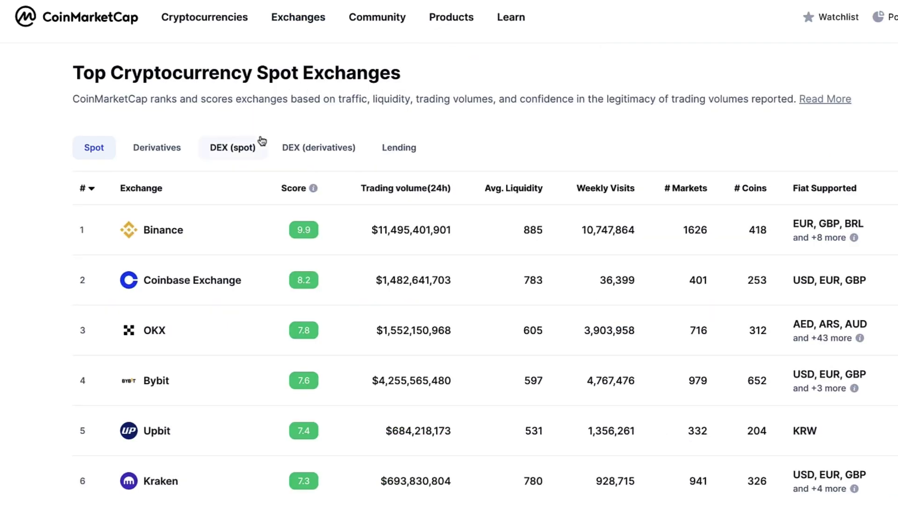
# Open the centralized derivatives exchange ranking, then Binance's exchange page
pyautogui.moveTo(296, 14)
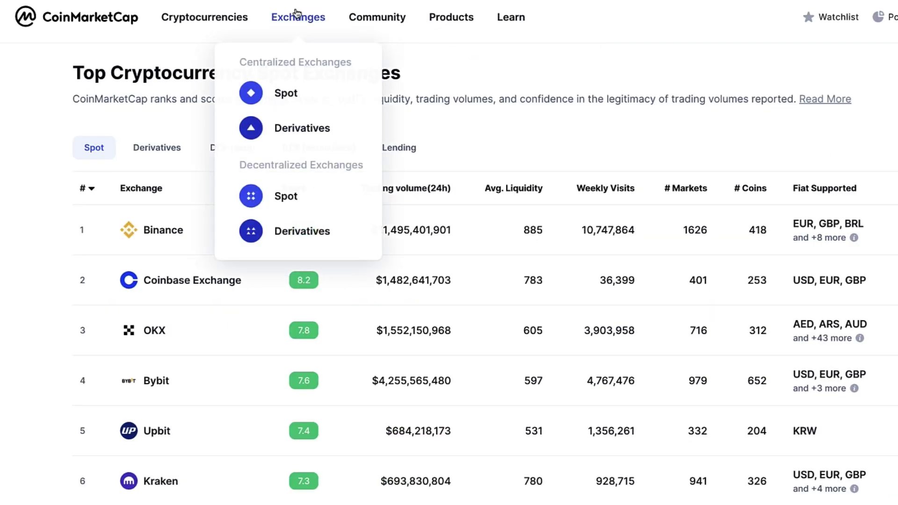
pyautogui.click(280, 123)
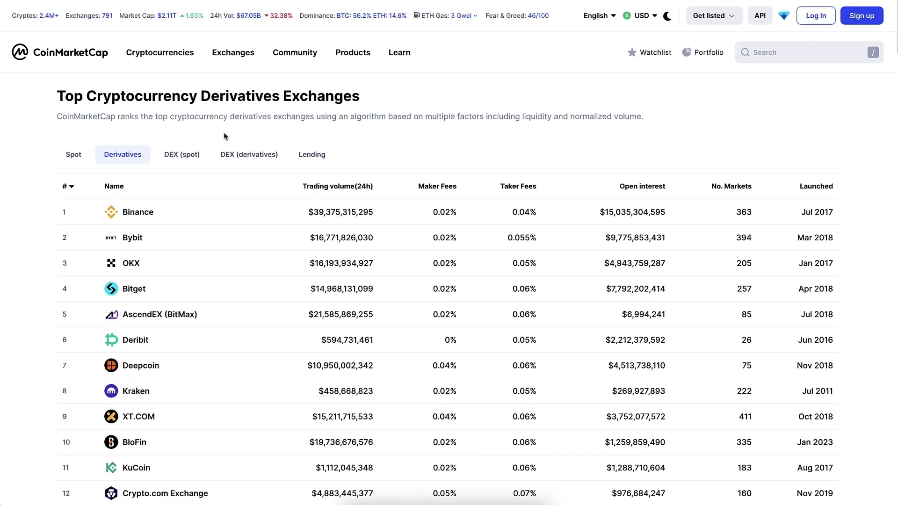
pyautogui.click(148, 212)
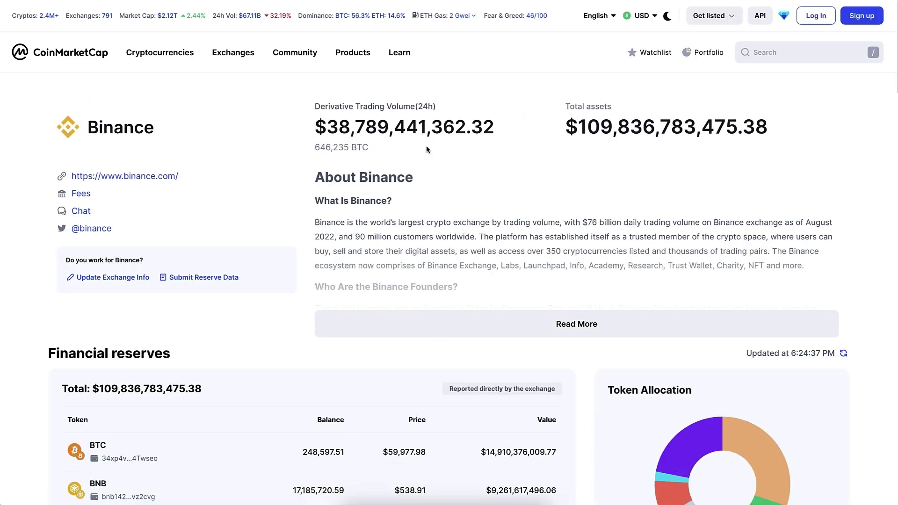
# Select Binance's 24h derivative volume, scroll to reserves and markets, and list Perpetual markets
pyautogui.moveTo(426, 149); pyautogui.dragTo(347, 81)
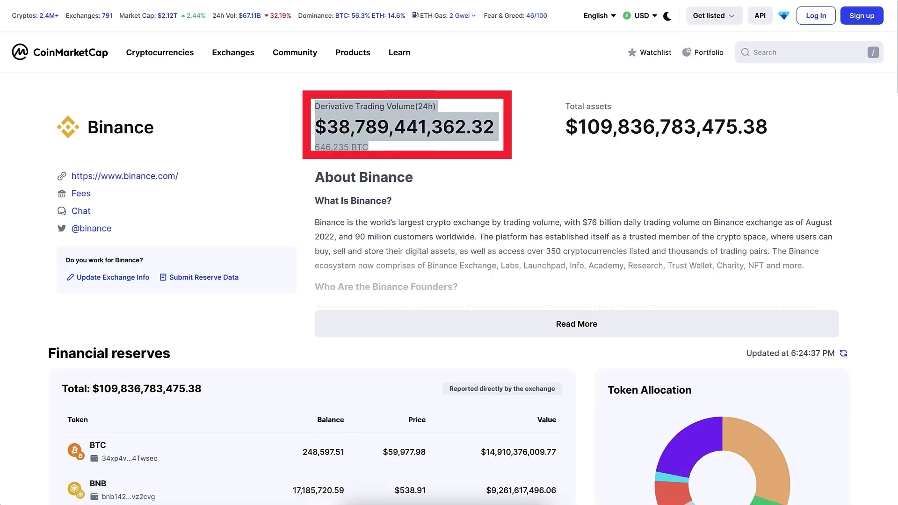
pyautogui.moveTo(572, 99); pyautogui.dragTo(597, 170)
pyautogui.scroll(-8, 585, 173)
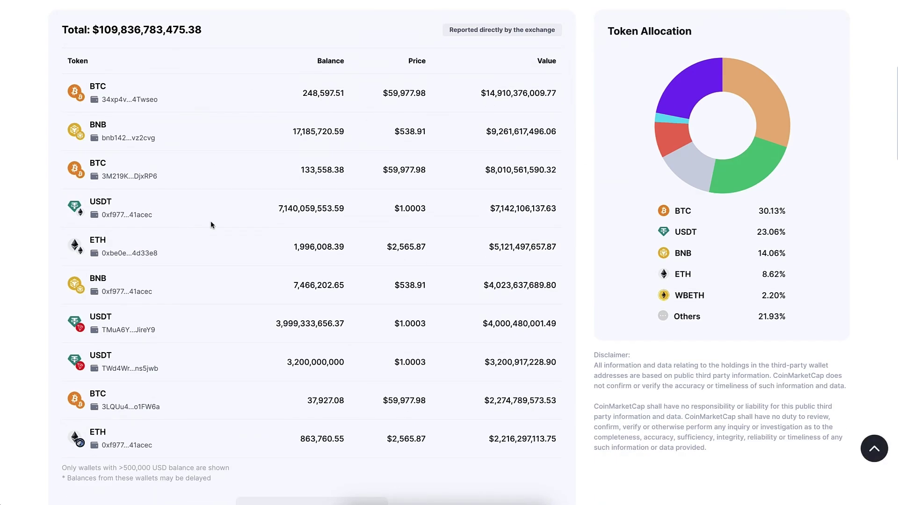
pyautogui.scroll(-10, 167, 100)
pyautogui.click(140, 120)
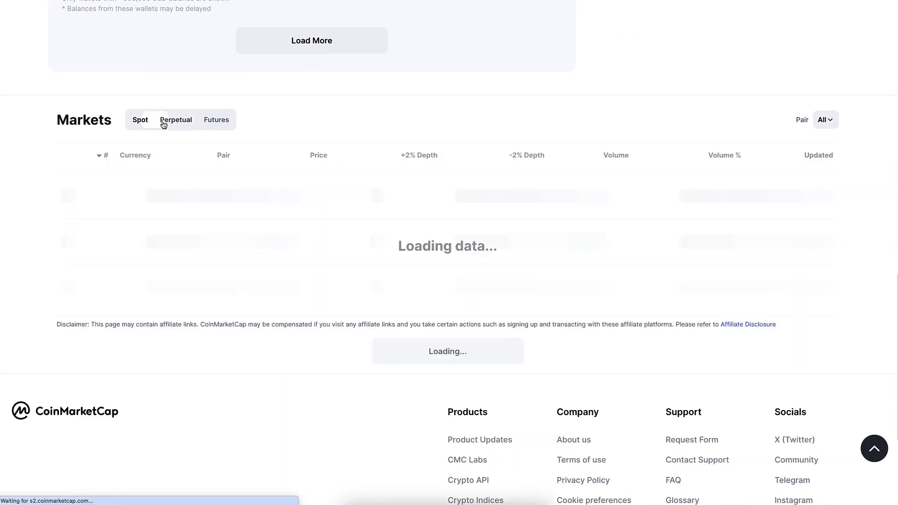
pyautogui.click(175, 122)
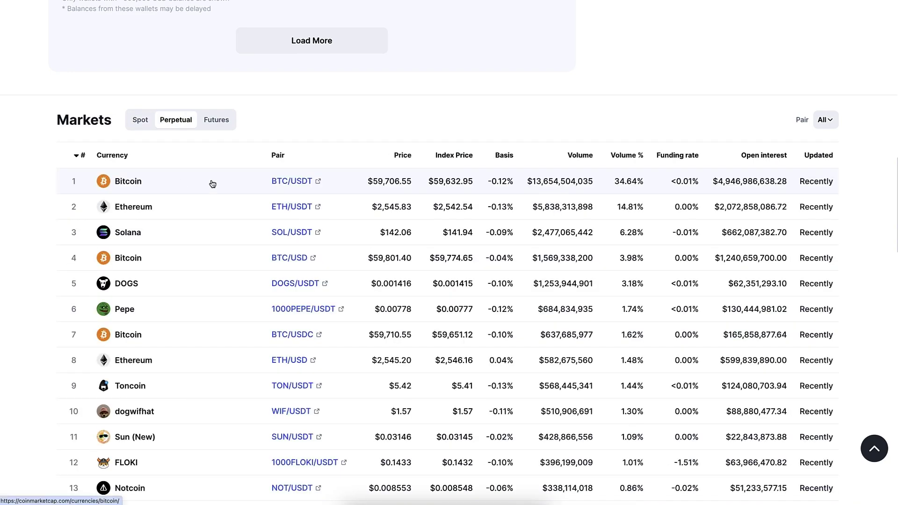